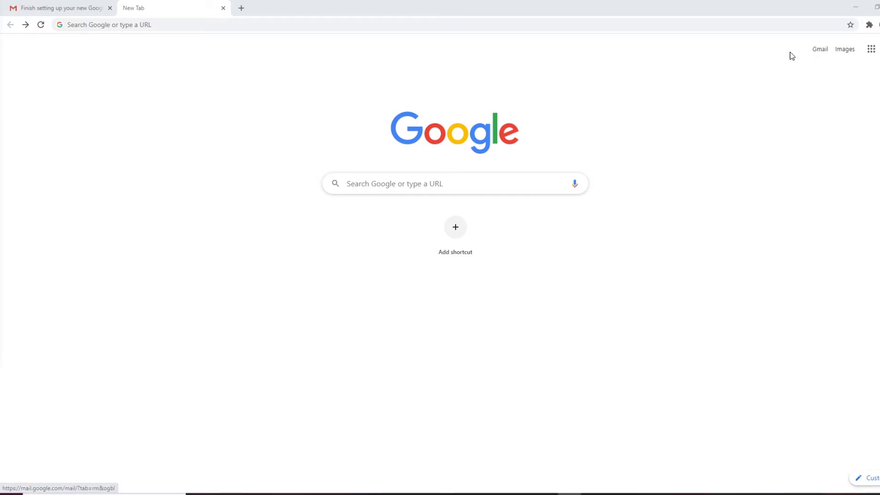
Step: Go from the Gmail inbox through See all settings to the Accounts and Import tab
click(820, 49)
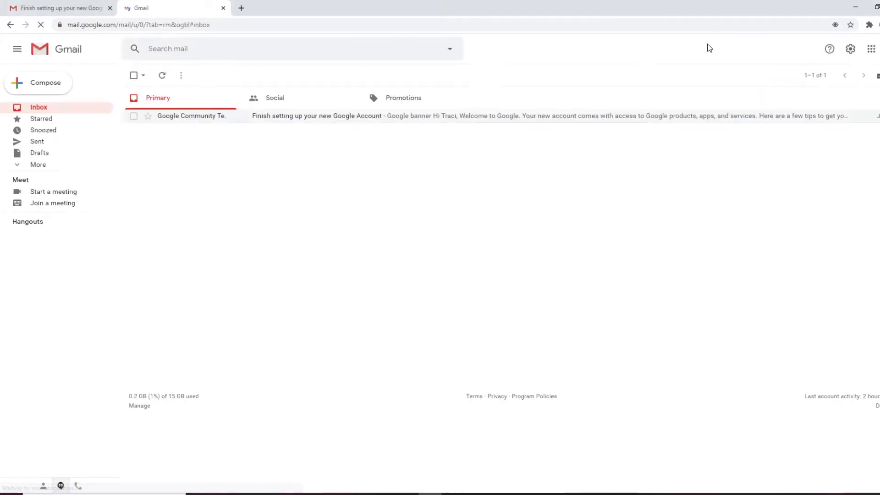
click(848, 49)
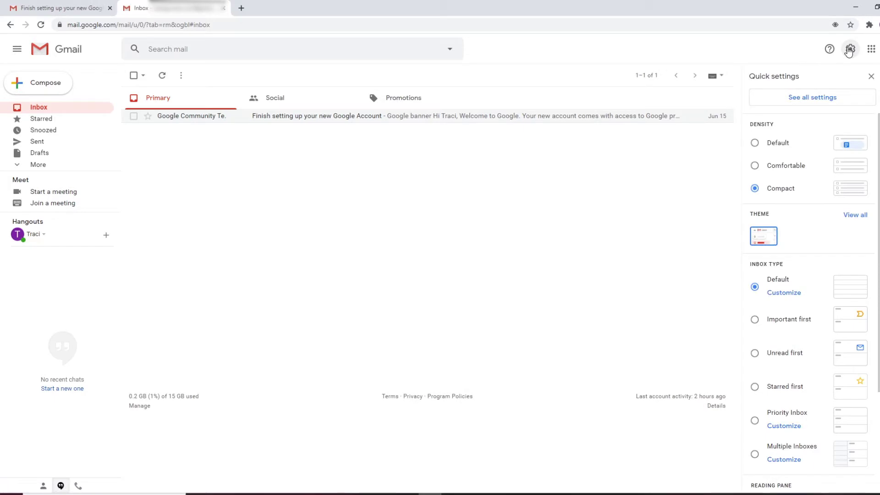
click(805, 98)
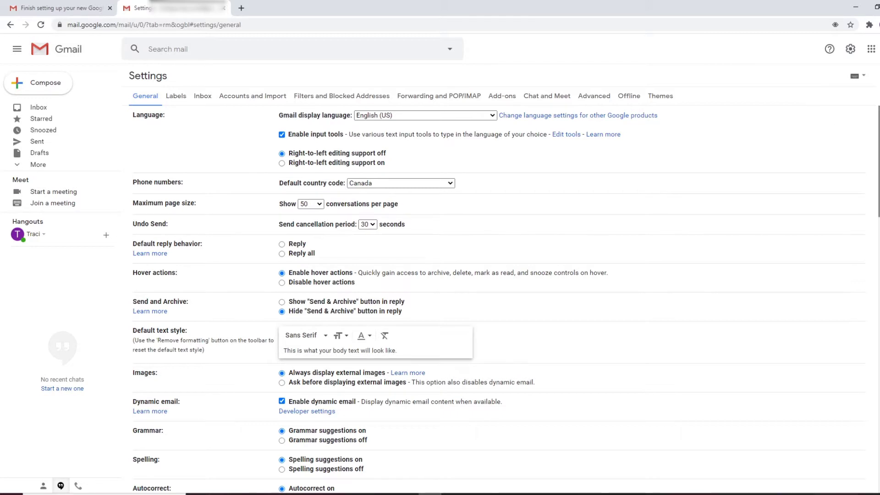
click(246, 97)
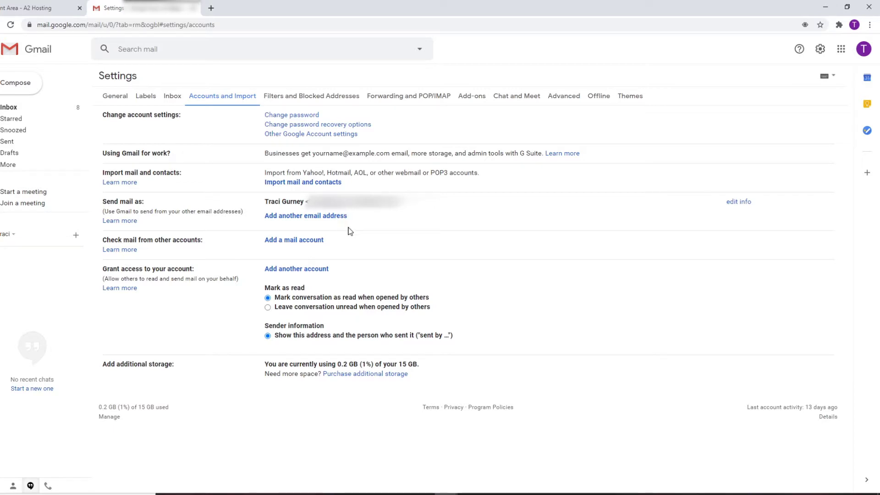
click(298, 241)
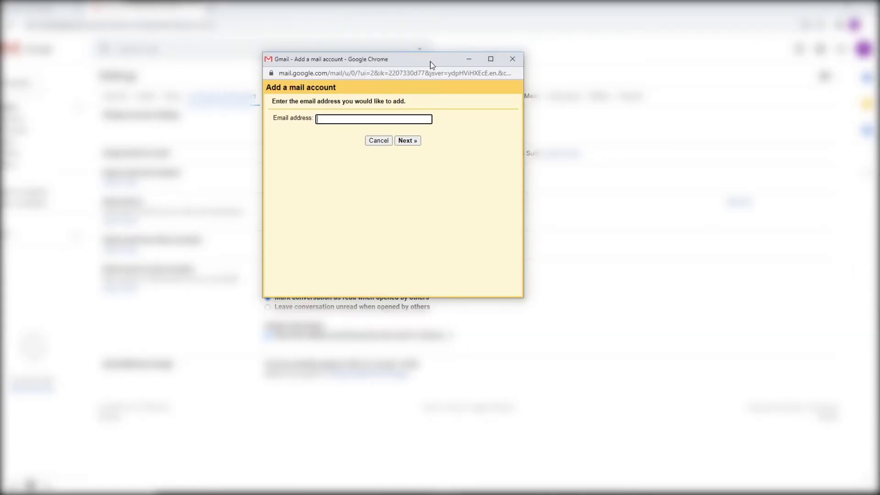
key(Down)
key(Down)
key(Return)
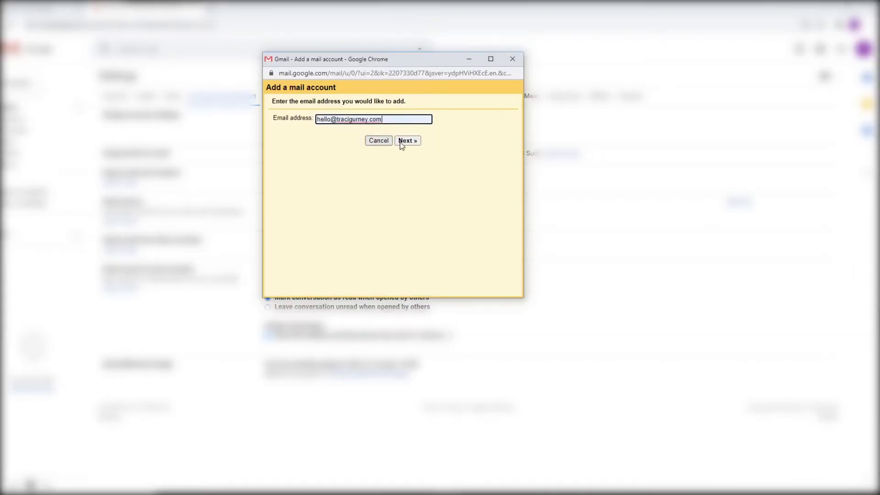
click(407, 140)
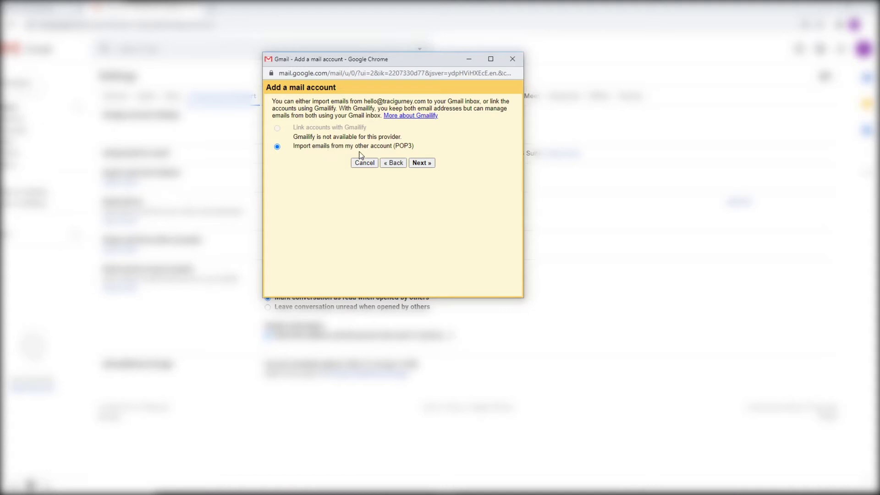
Step: Keep POP3 import selected, then bring up the A2 Hosting client area with cPanel Quick Login
click(421, 163)
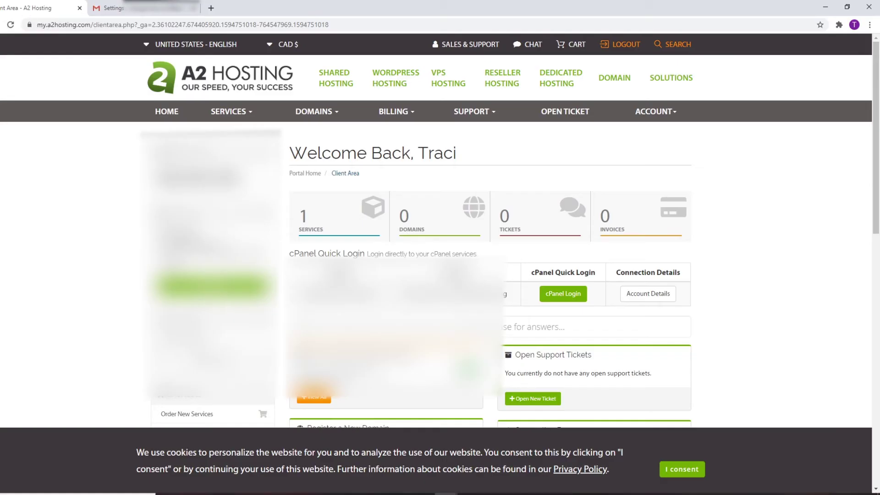
click(568, 296)
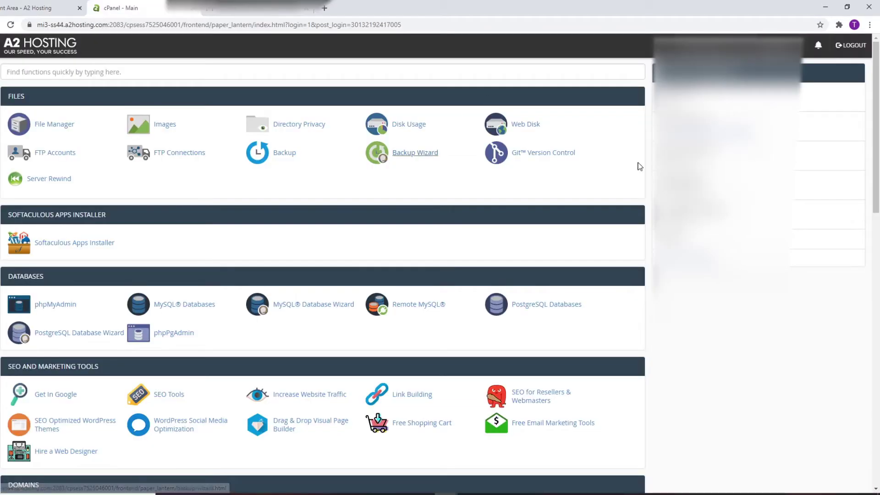
drag(876, 92, 879, 236)
click(178, 265)
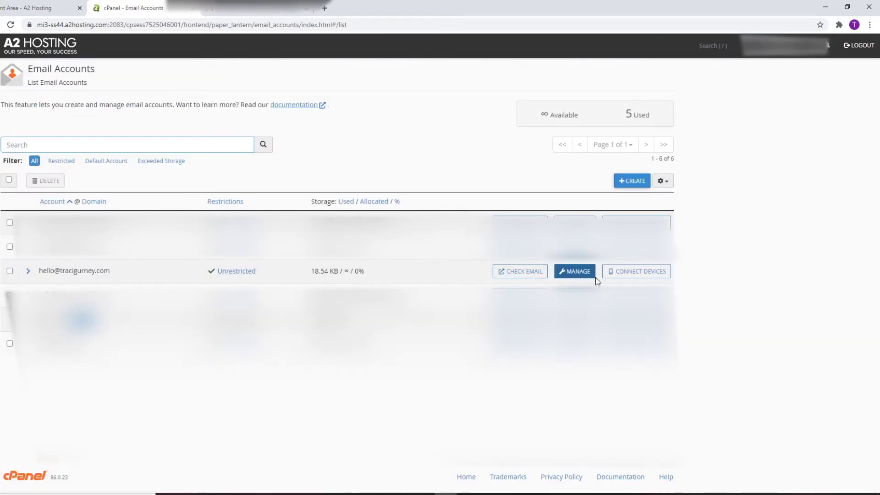
click(632, 272)
scroll(711, 203, down, 4)
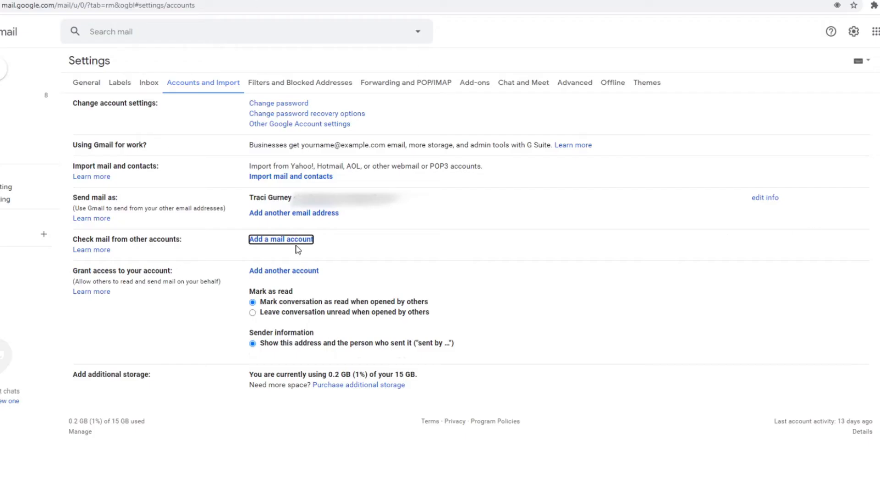
click(297, 246)
click(339, 108)
click(338, 128)
click(403, 131)
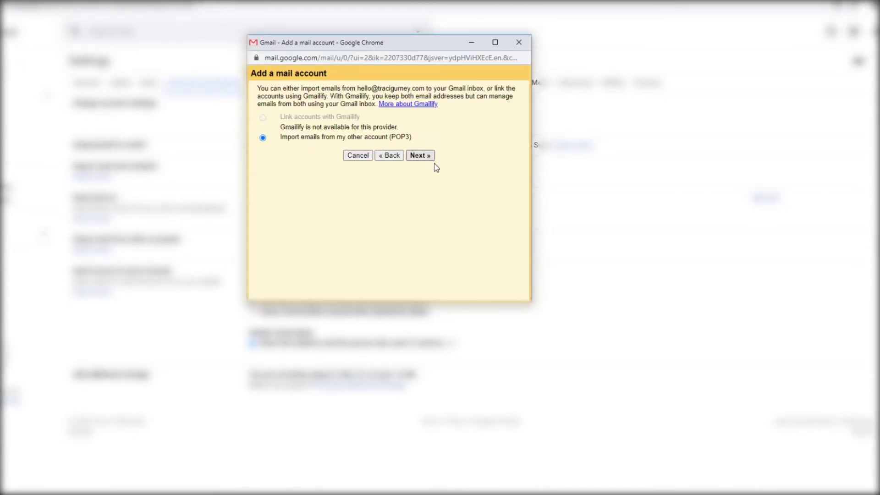
click(420, 155)
click(350, 117)
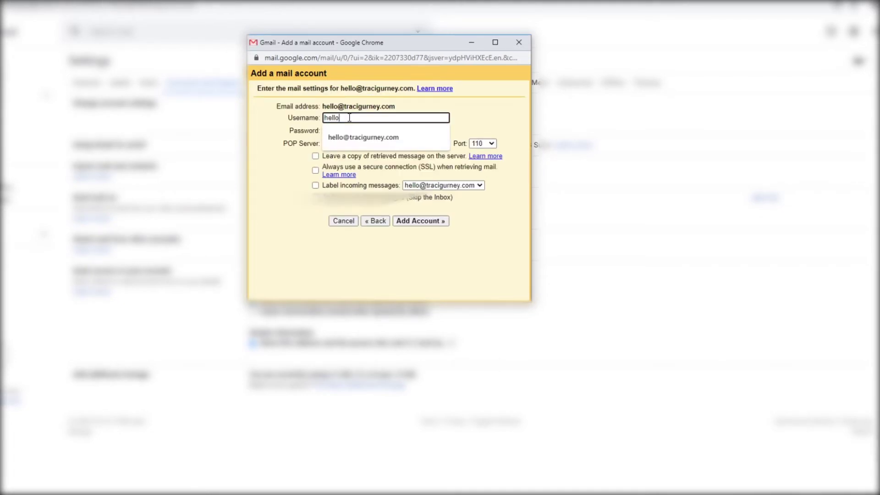
click(356, 145)
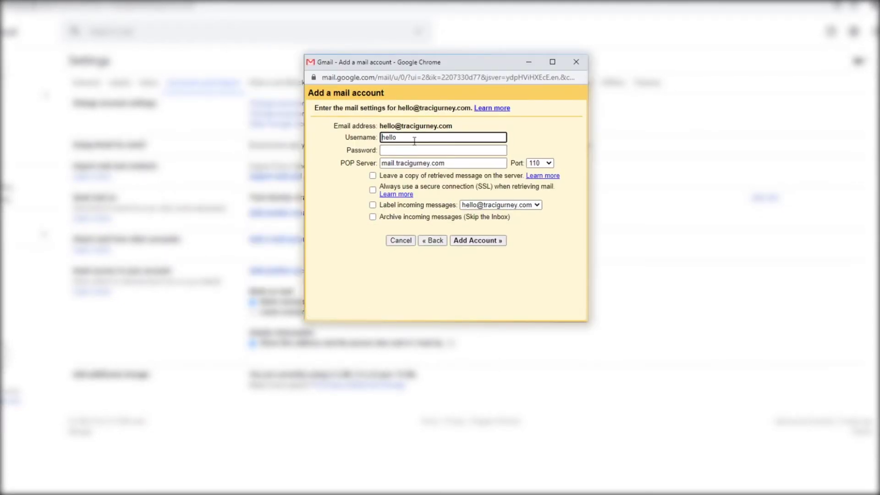
click(414, 141)
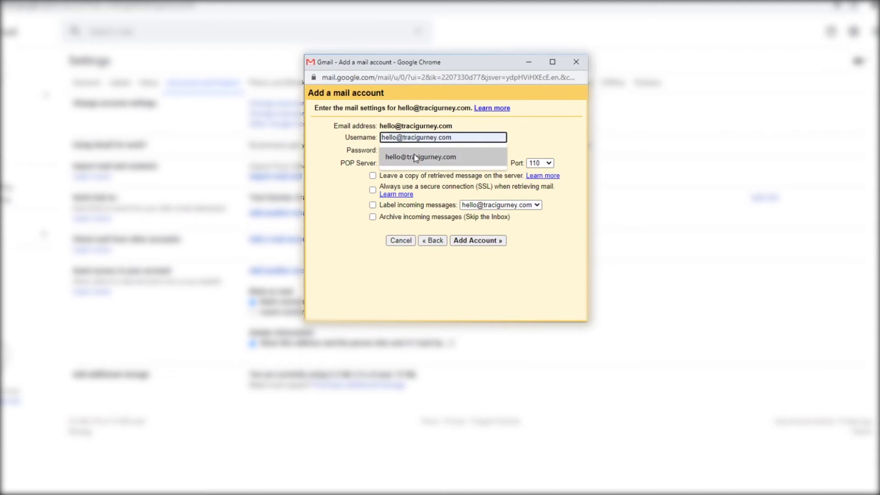
click(420, 157)
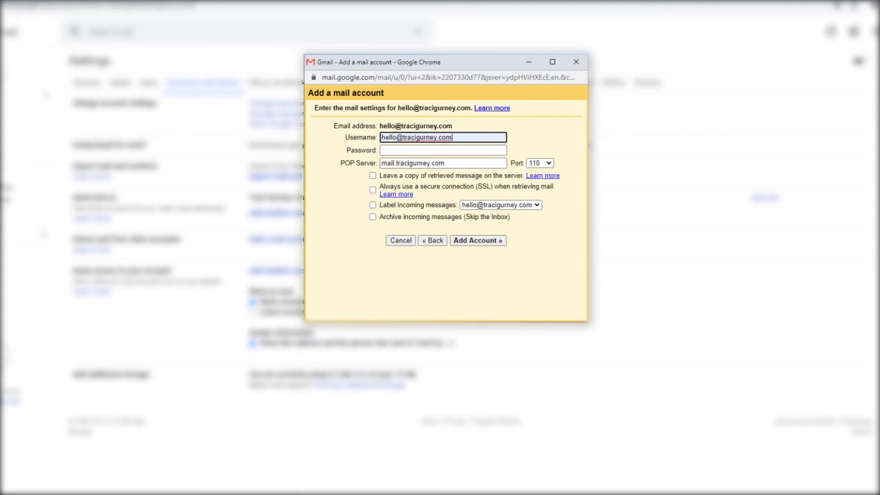
key(alt+Tab)
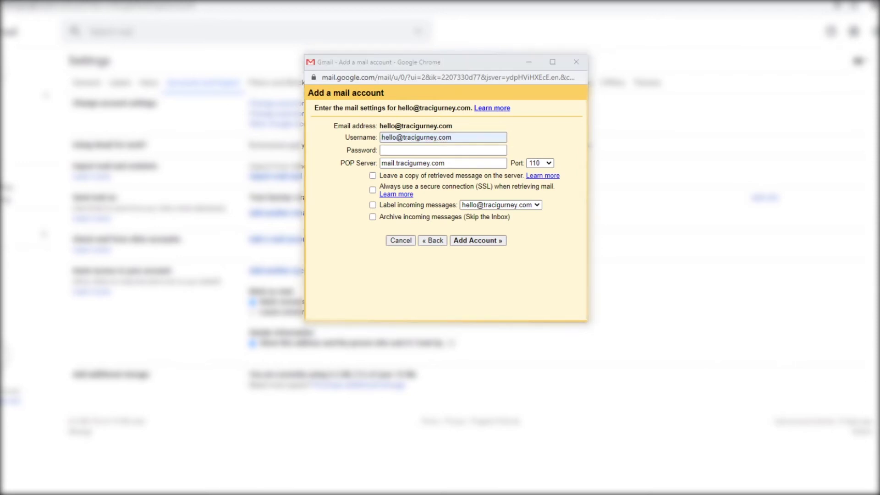
key(alt+Tab)
key(ctrl+v)
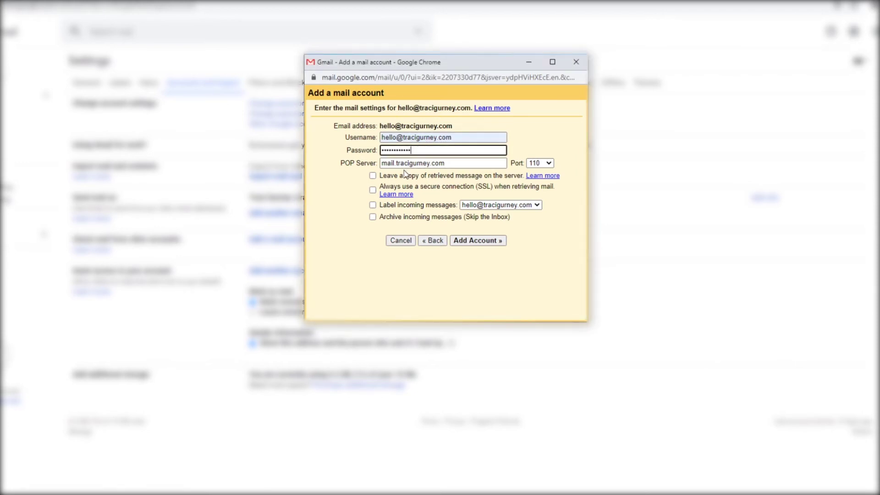
Step: Set the POP port to 995 and always use SSL when retrieving mail
click(549, 163)
click(548, 200)
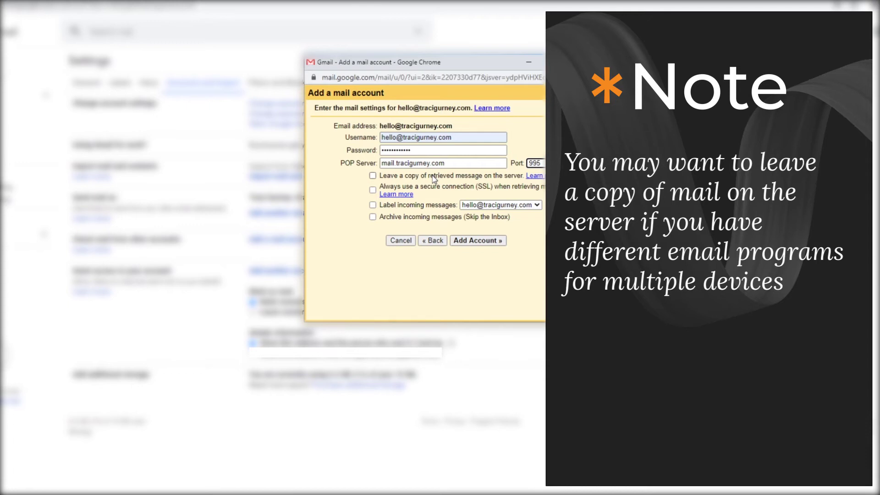
click(373, 190)
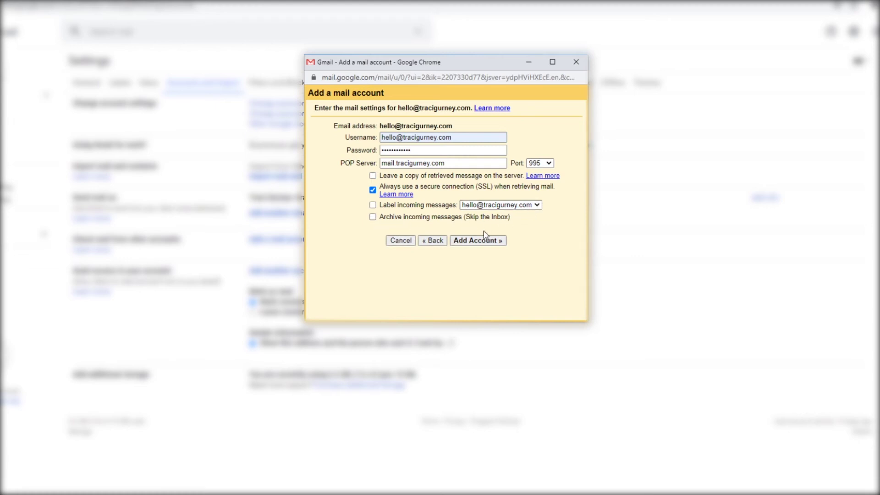
click(485, 247)
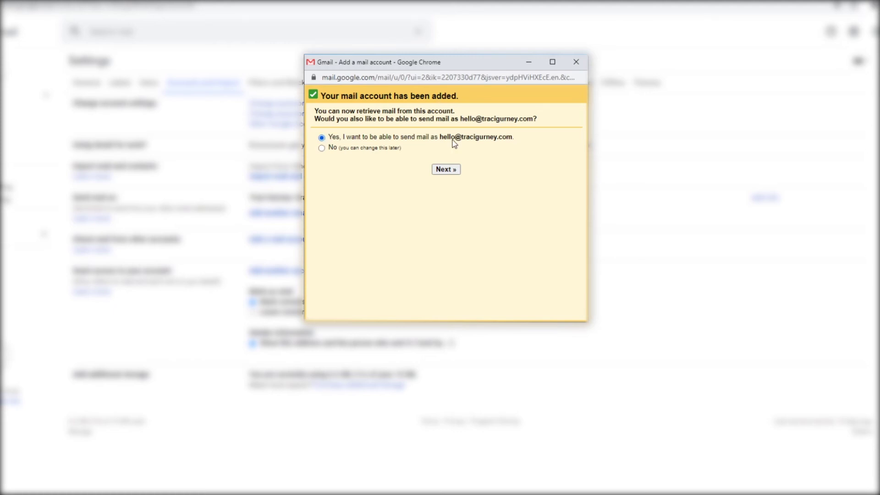
click(446, 170)
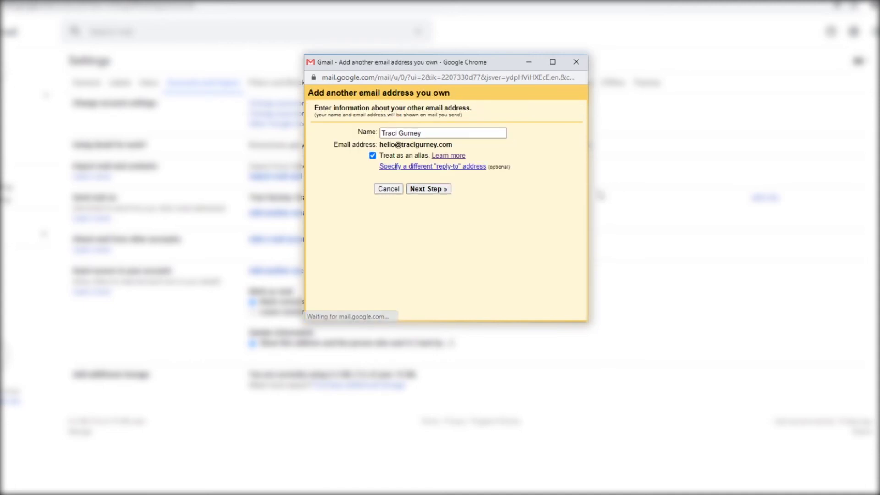
click(372, 156)
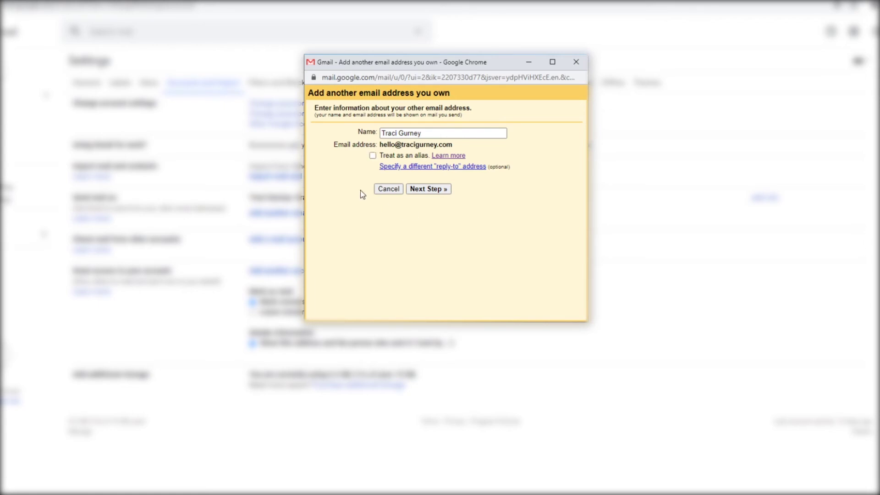
click(440, 189)
click(419, 159)
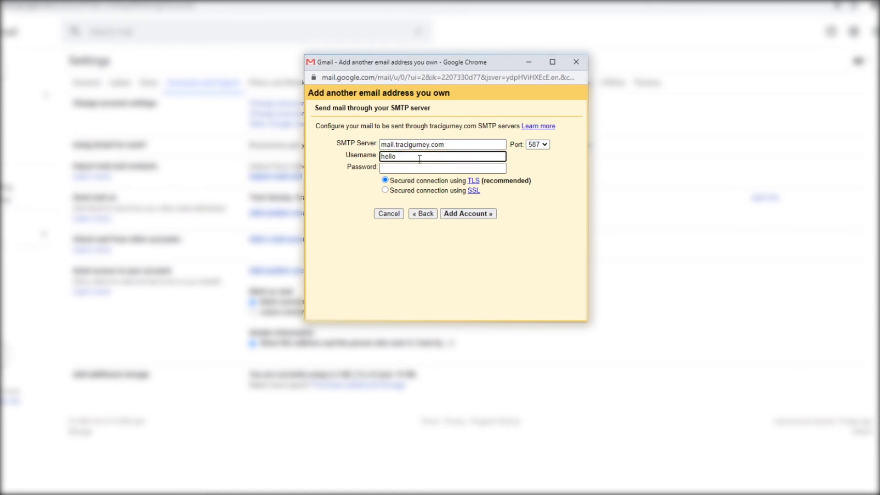
text(@traicgurney.com)
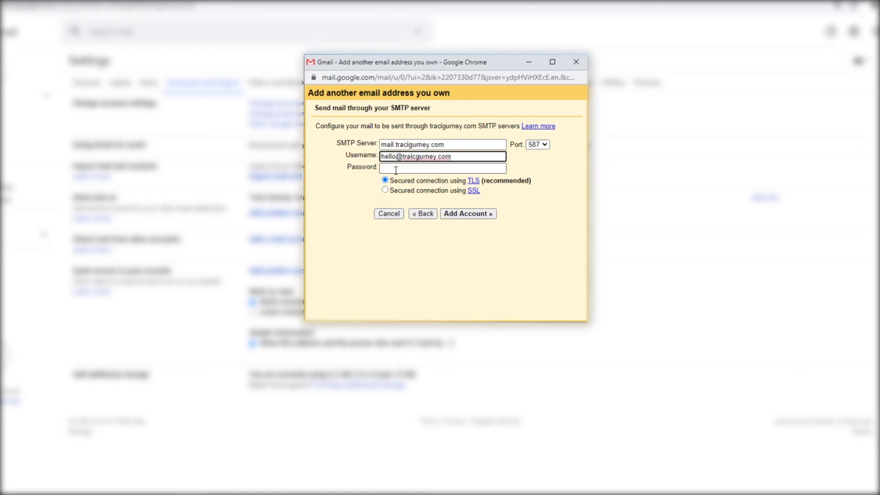
click(396, 168)
key(ctrl+v)
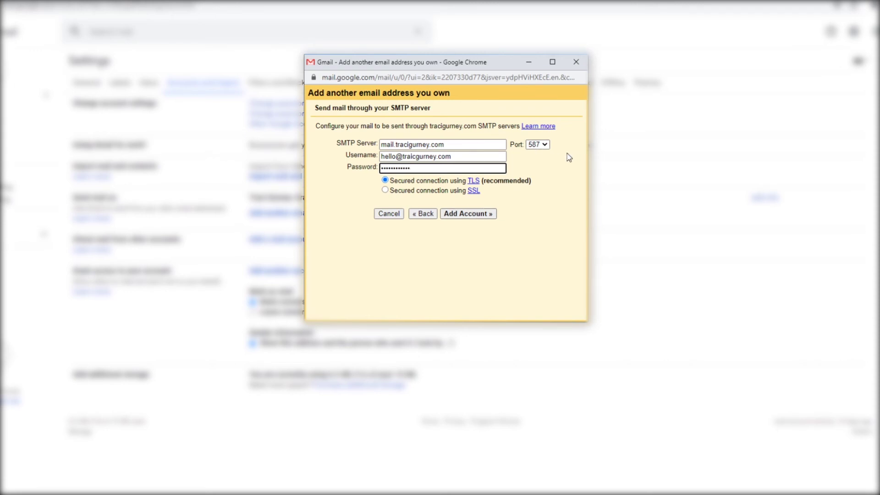
Step: Switch the SMTP port to 465 and add the send-as address
click(538, 144)
click(534, 164)
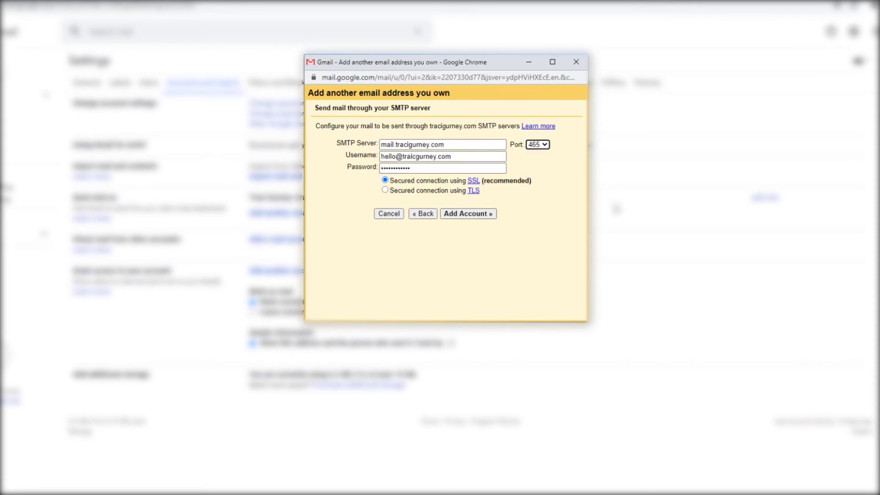
click(462, 219)
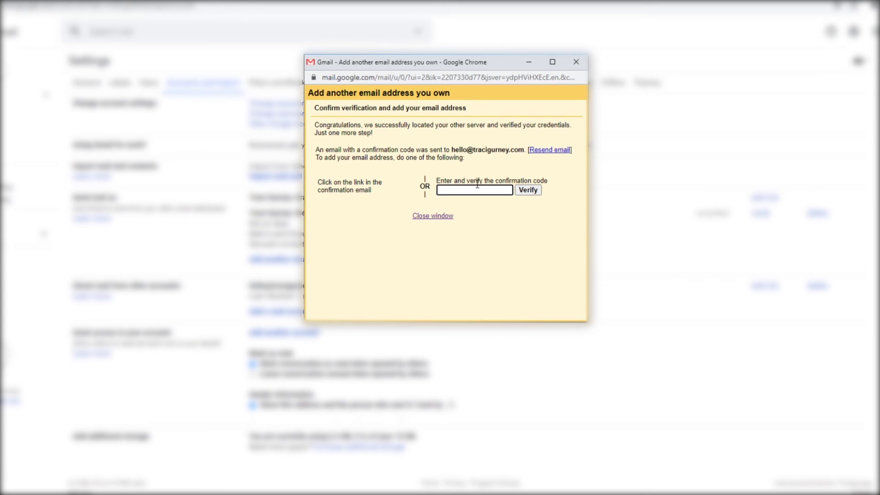
key(ctrl+v)
click(528, 189)
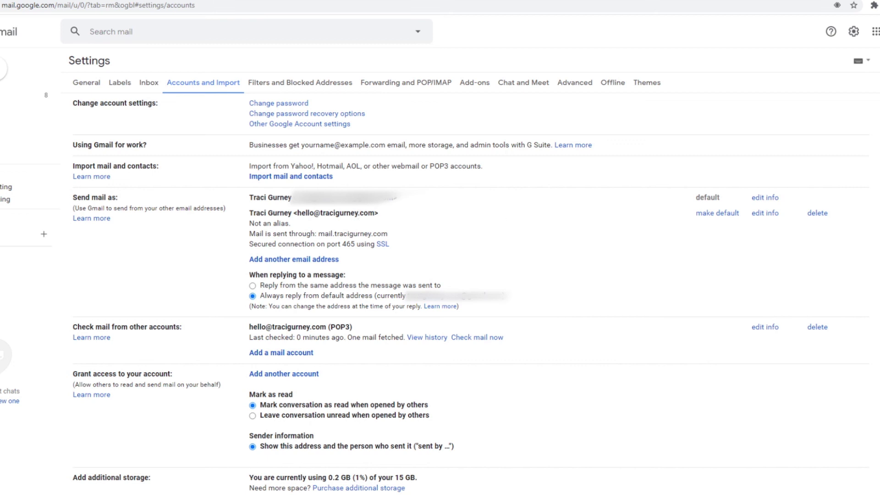
click(717, 213)
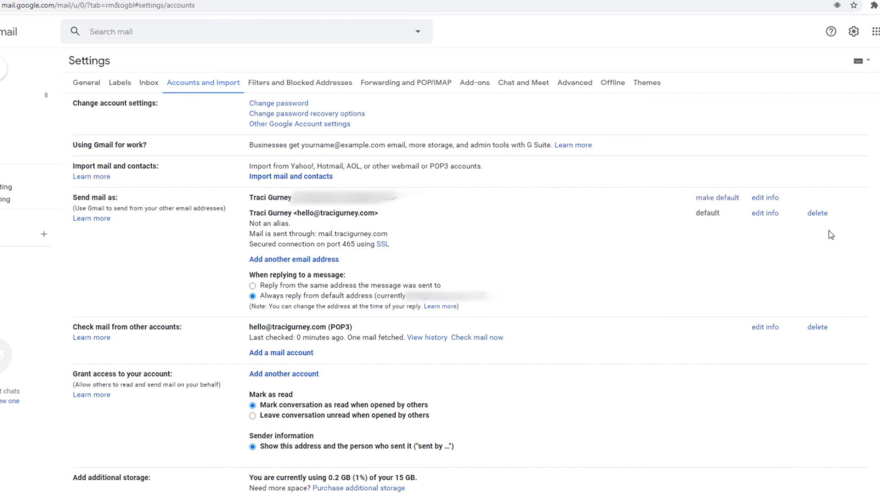